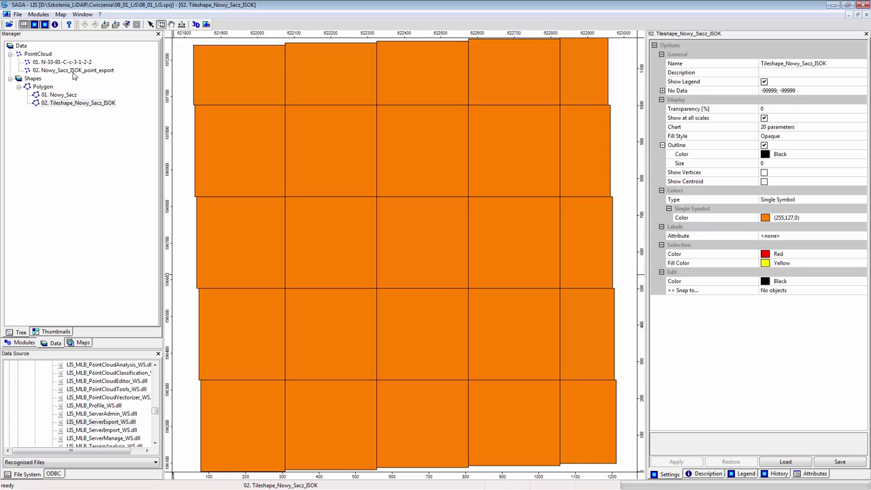
# - Add the Nowy_Sacz_ISOK_point_export point cloud to the existing Tileshape_Nowy_Sacz_ISOK map
pyautogui.doubleClick(73, 72)
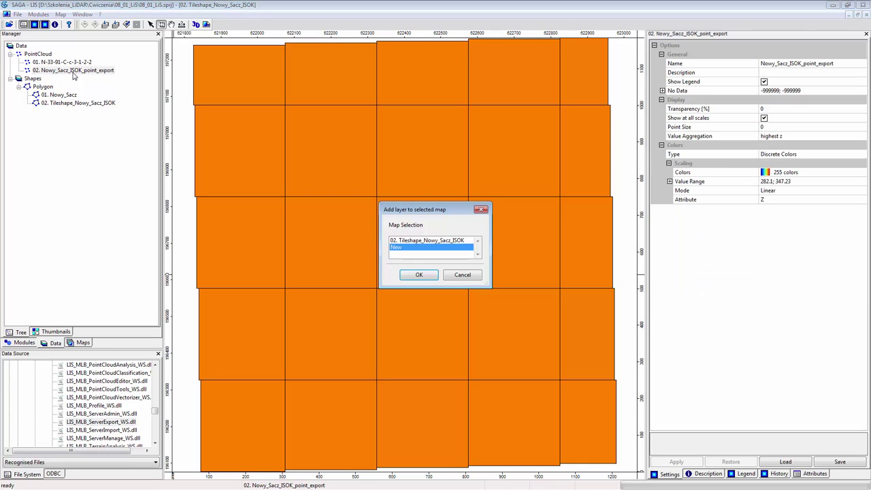
pyautogui.click(421, 242)
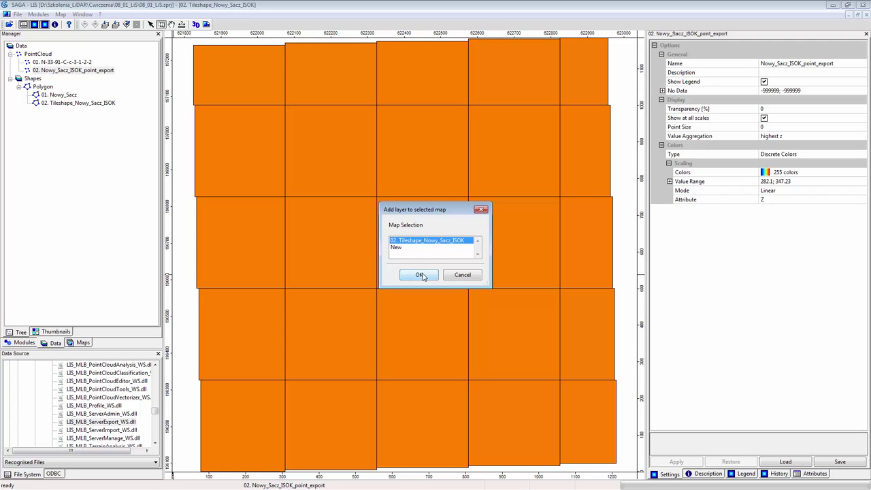
pyautogui.click(420, 275)
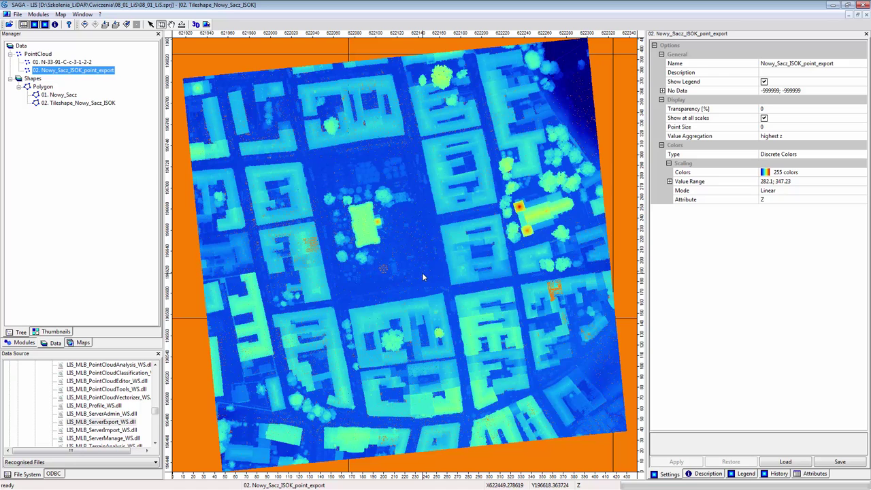
pyautogui.click(316, 192)
pyautogui.moveTo(390, 247); pyautogui.dragTo(467, 300)
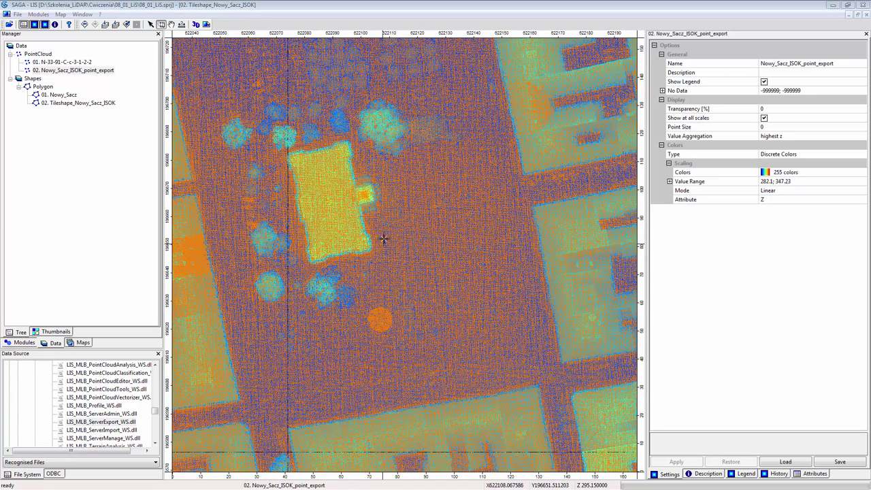
# - Start the Export LIDAR Points to Grid module and choose Nowy_Sacz_ISOK (2014-09-22) as its LIDAR point project
pyautogui.click(20, 343)
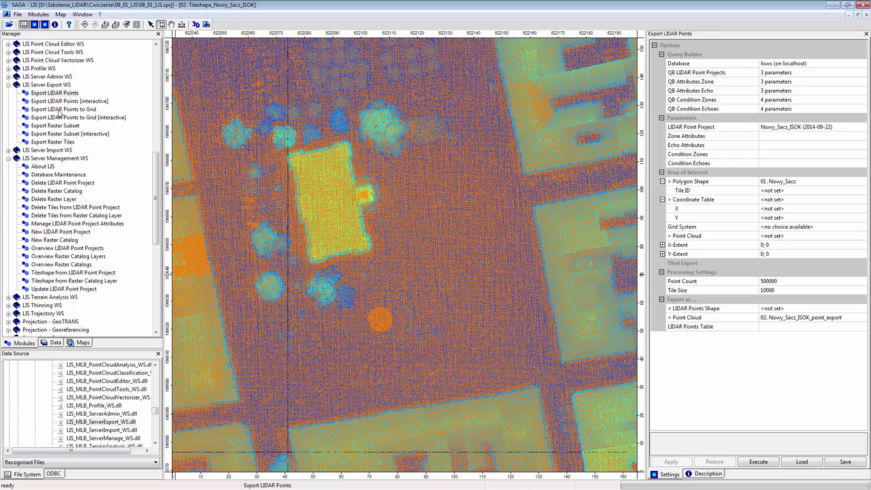
pyautogui.doubleClick(62, 110)
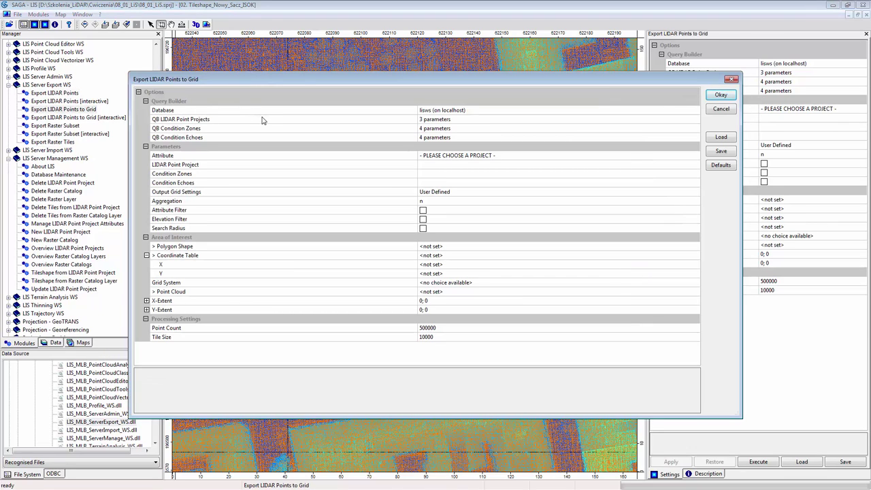
pyautogui.click(439, 110)
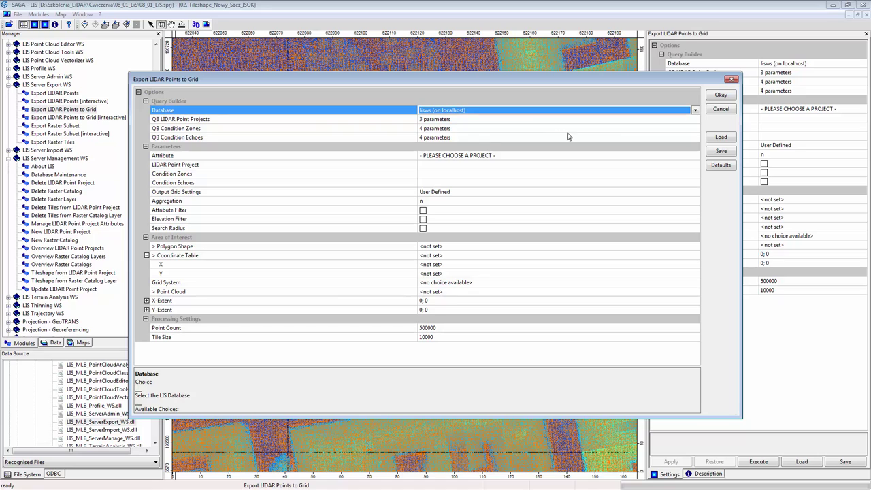
pyautogui.click(701, 119)
pyautogui.click(701, 120)
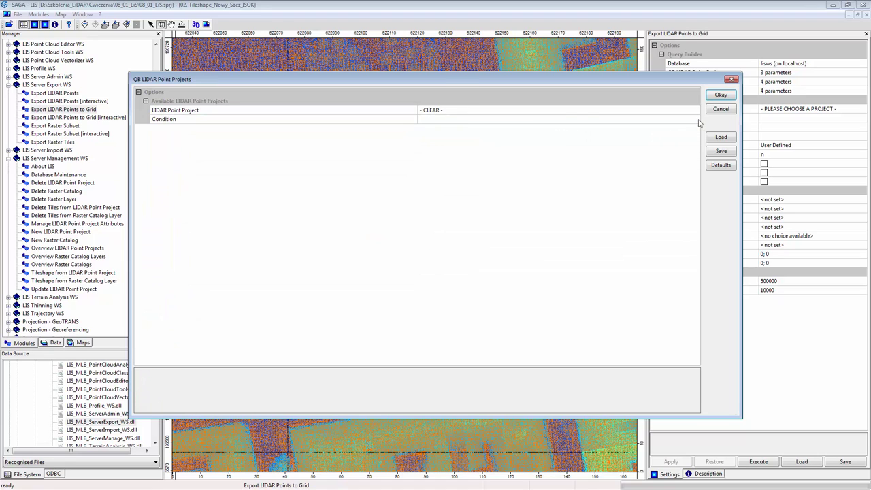
pyautogui.click(562, 110)
pyautogui.click(561, 110)
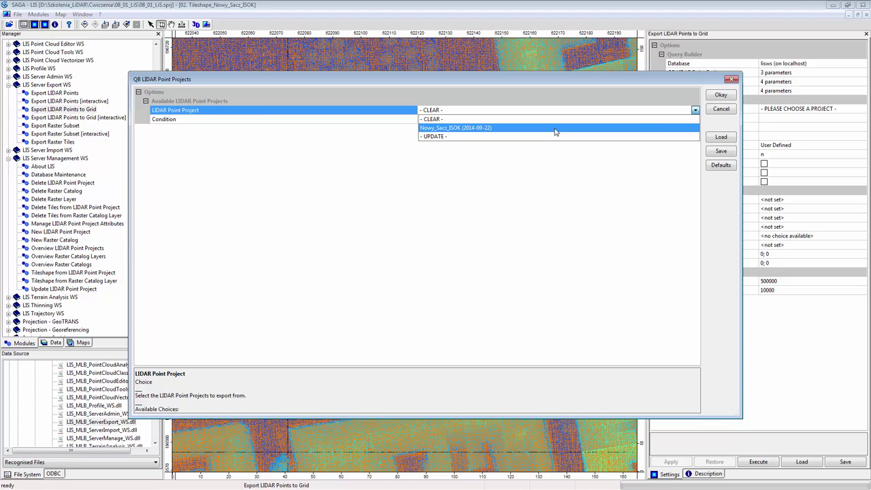
pyautogui.click(555, 131)
pyautogui.click(720, 96)
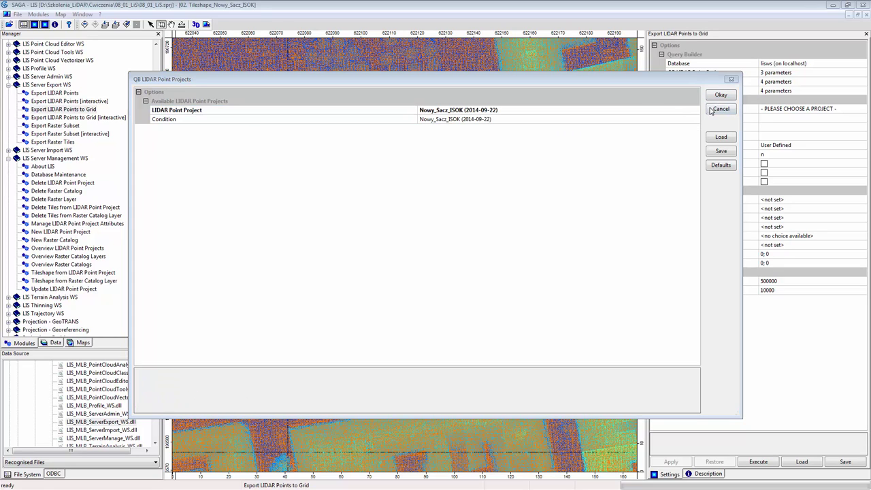
pyautogui.click(718, 97)
pyautogui.click(719, 96)
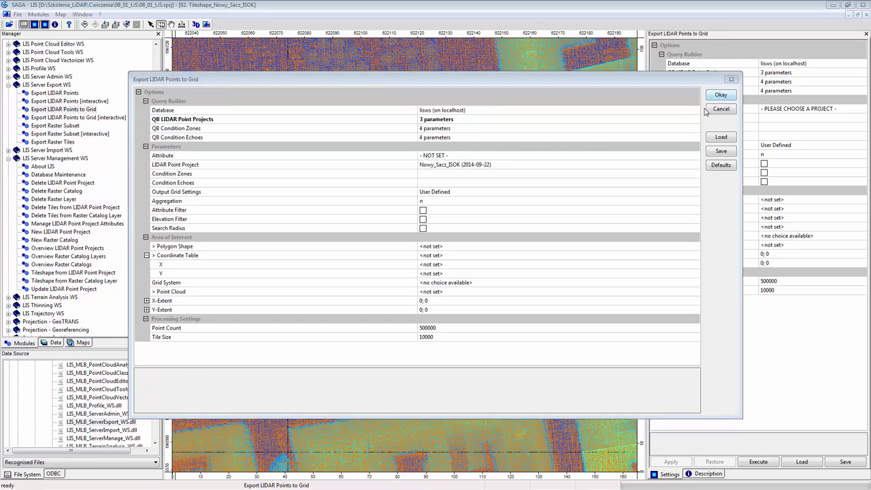
# - Set the grid export's attribute to z and its aggregation method to highest z
pyautogui.click(684, 158)
pyautogui.click(684, 156)
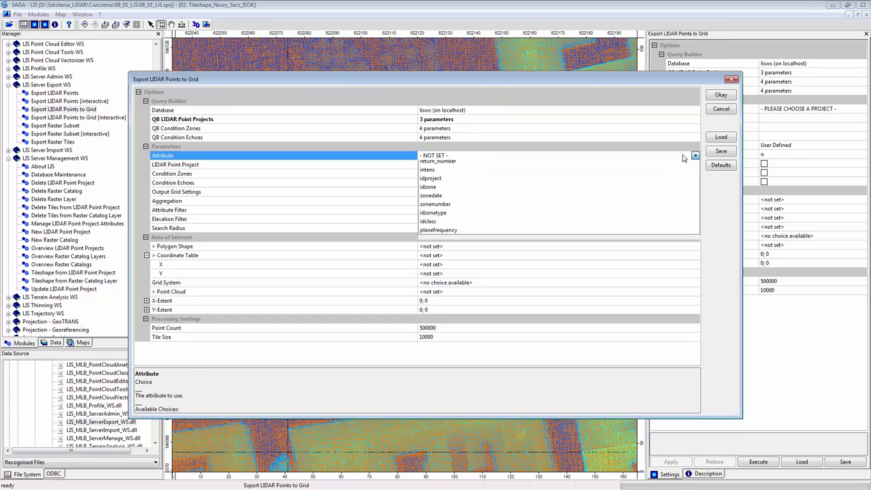
pyautogui.click(650, 194)
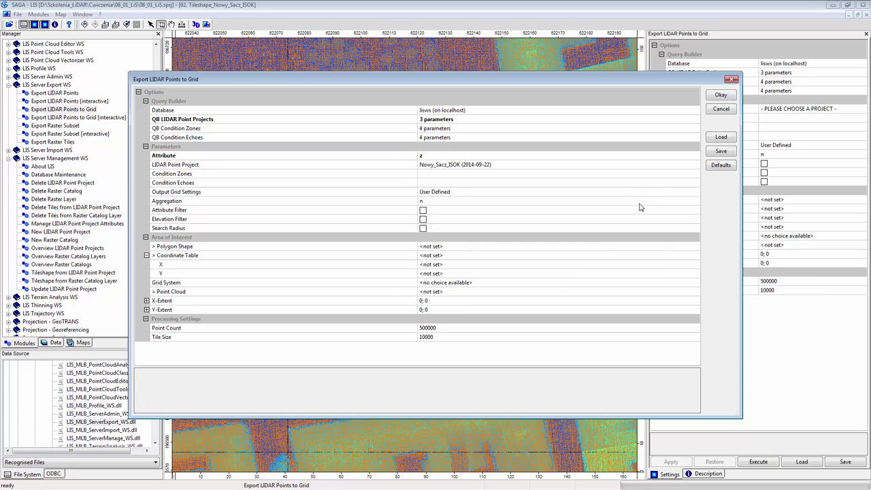
pyautogui.click(640, 201)
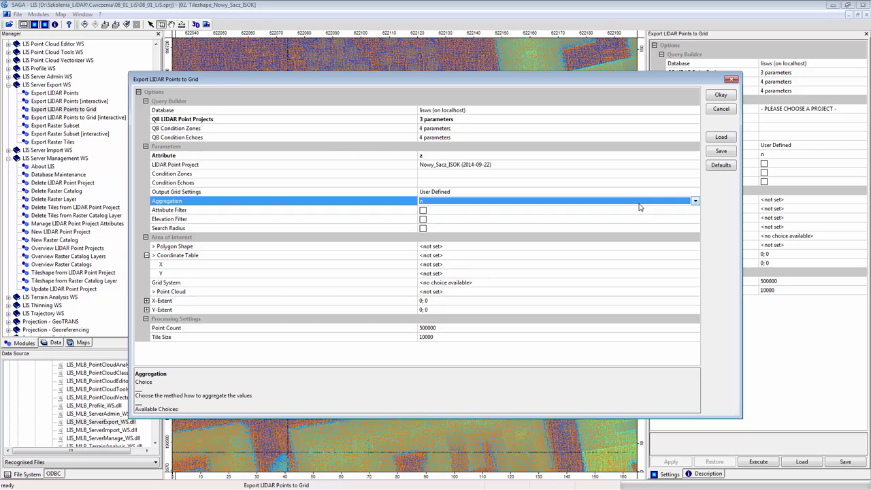
pyautogui.click(640, 203)
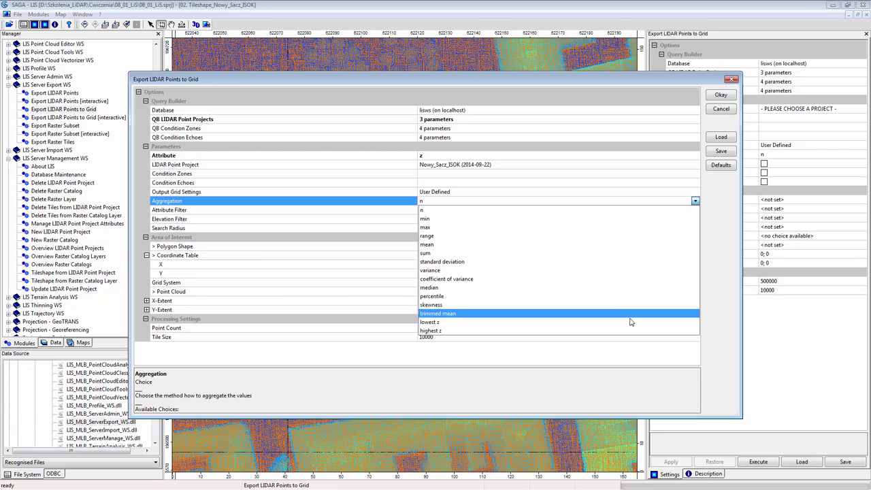
pyautogui.click(631, 332)
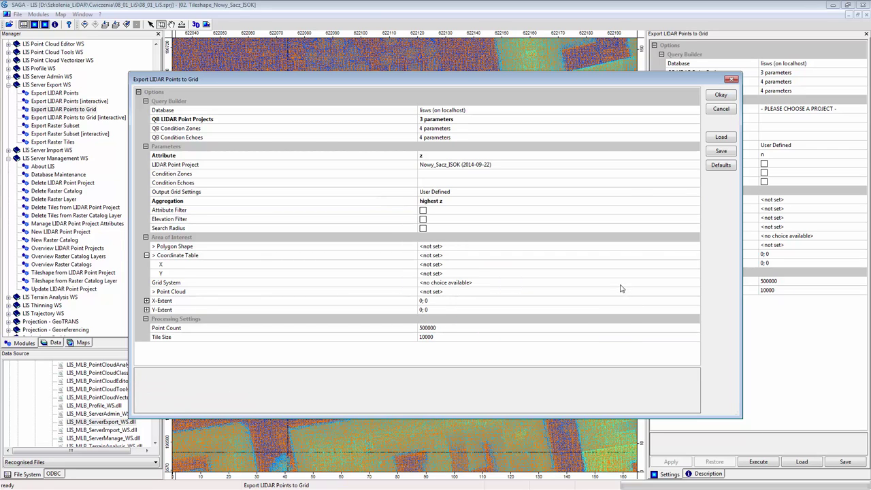
# - Use polygon shape 01. Nowy_Sacz as the area of interest and run the grid export with the default output grid settings
pyautogui.click(640, 247)
pyautogui.click(640, 248)
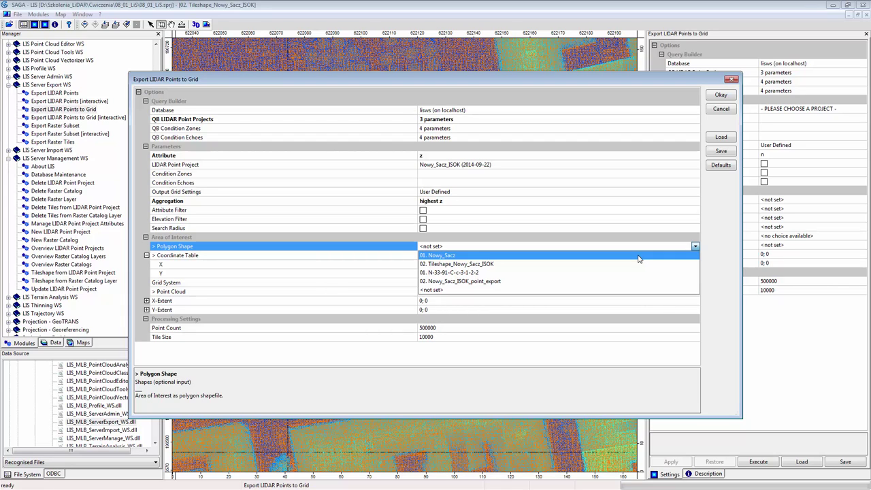
pyautogui.click(639, 257)
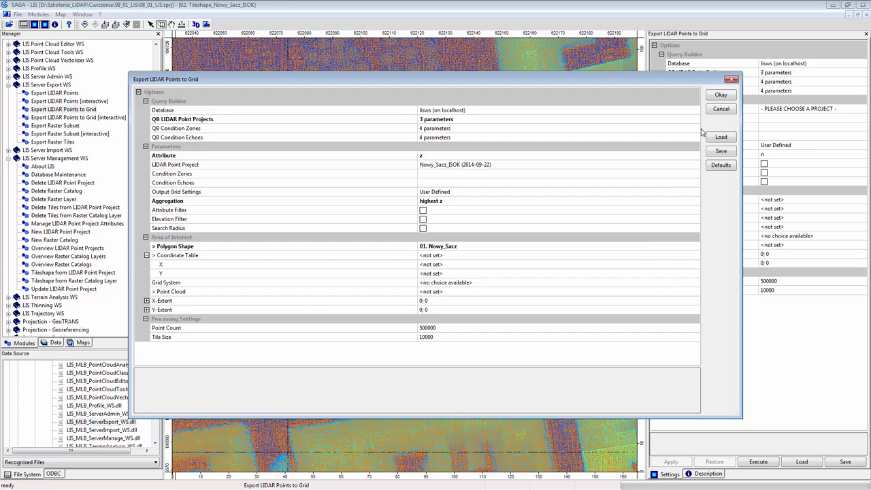
pyautogui.click(721, 96)
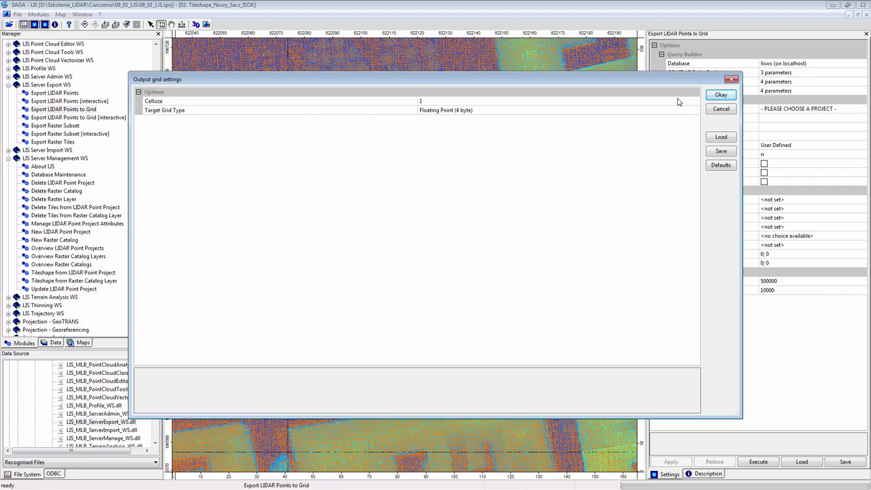
pyautogui.click(721, 95)
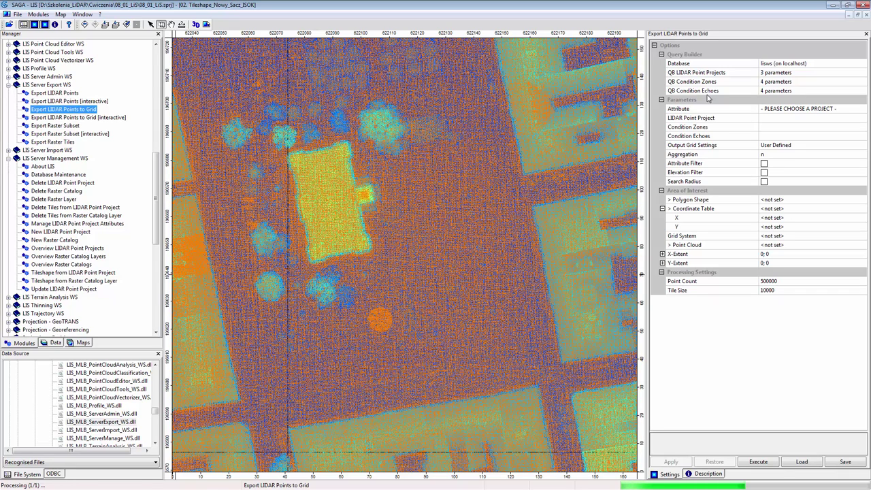
pyautogui.click(707, 94)
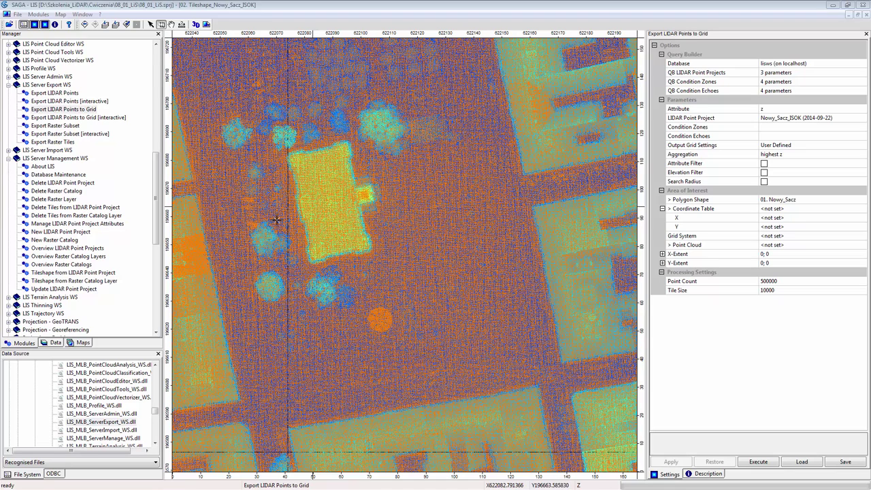
# - Add the exported Nowy_Sacz_ISOK_highestz grid to the existing Tileshape_Nowy_Sacz_ISOK map
pyautogui.click(49, 343)
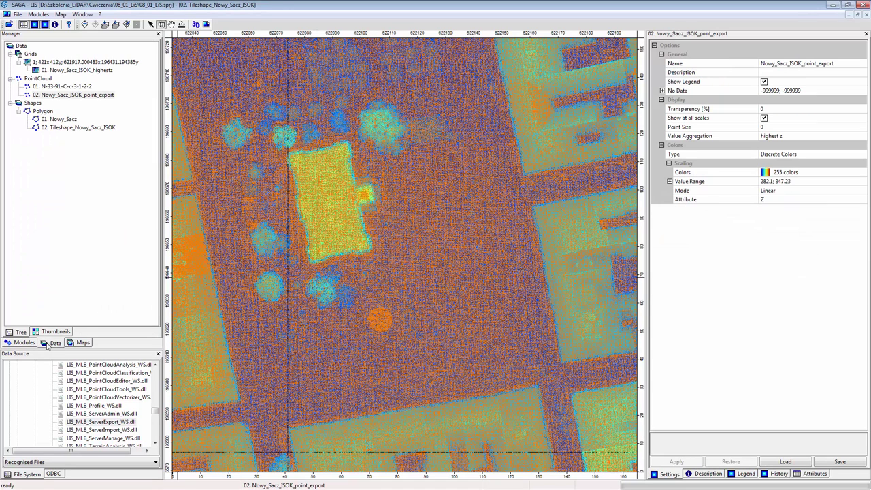
pyautogui.doubleClick(49, 71)
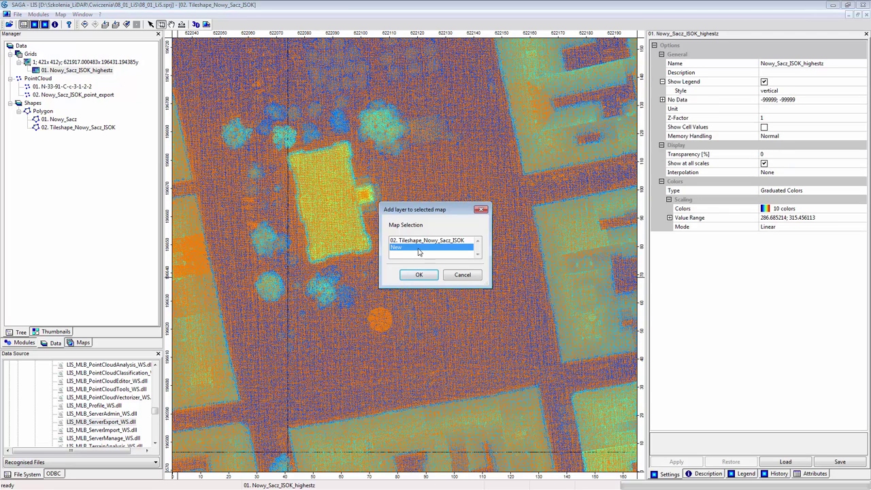
pyautogui.click(418, 243)
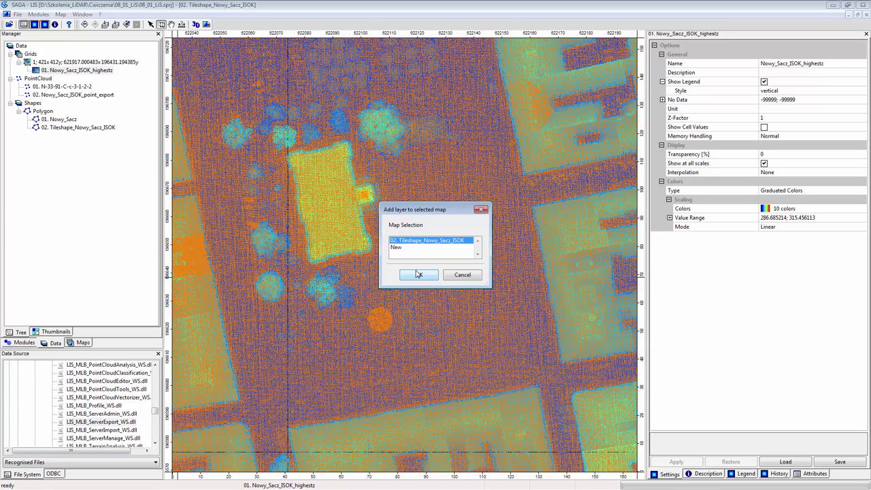
pyautogui.click(419, 274)
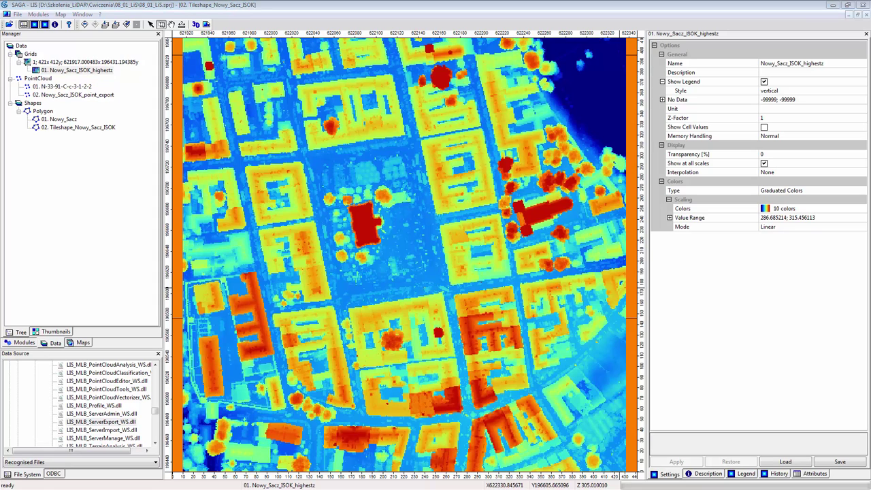
# - Display the N-33-91-C-c-3-1-2-2 point cloud in a new map
pyautogui.click(67, 87)
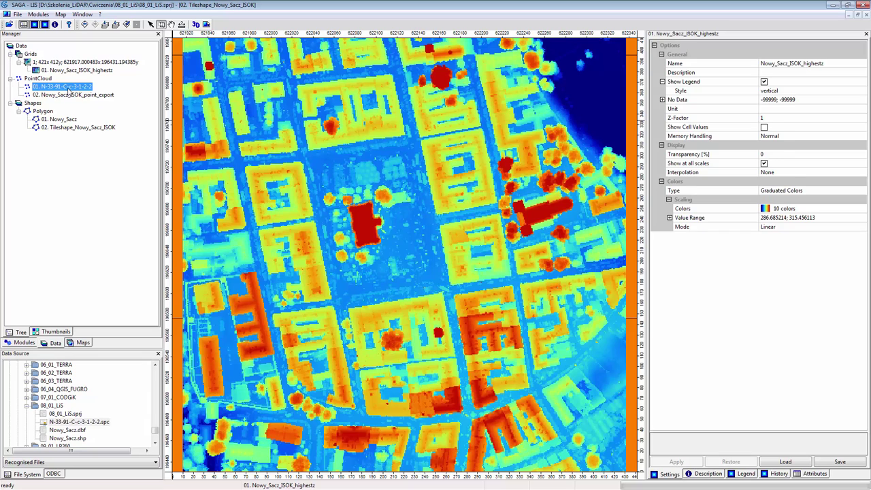
pyautogui.doubleClick(68, 87)
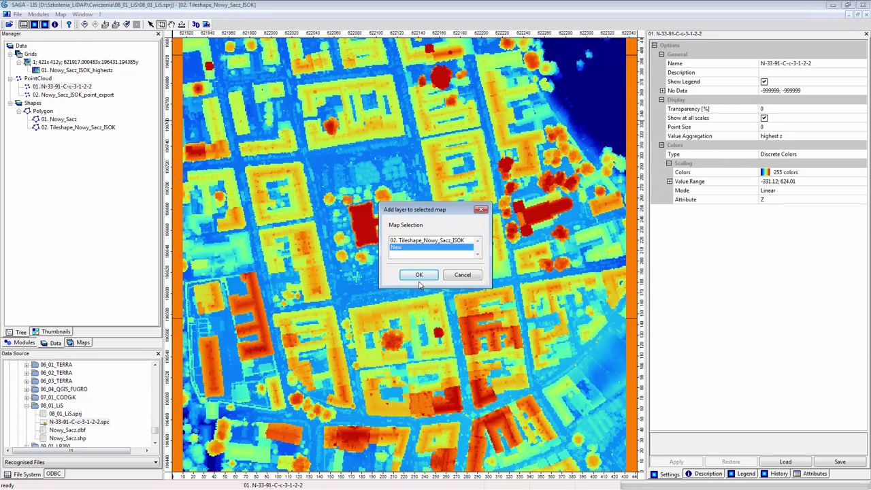
pyautogui.click(418, 278)
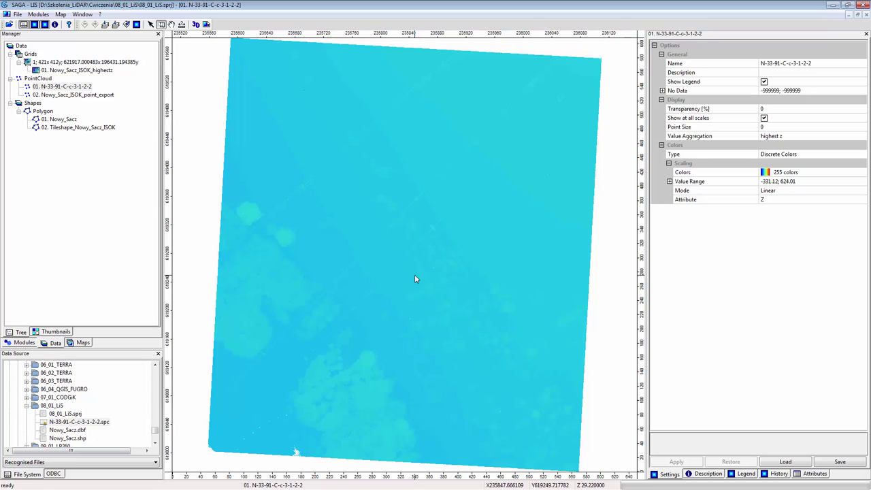
# - Start a new LIDAR point project named ISOK and set its project date to 2014-12-31
pyautogui.click(24, 343)
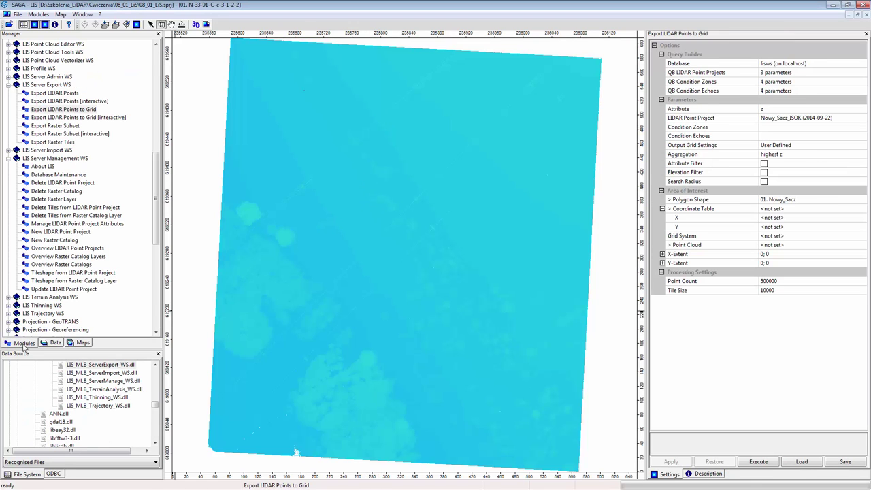
pyautogui.doubleClick(33, 235)
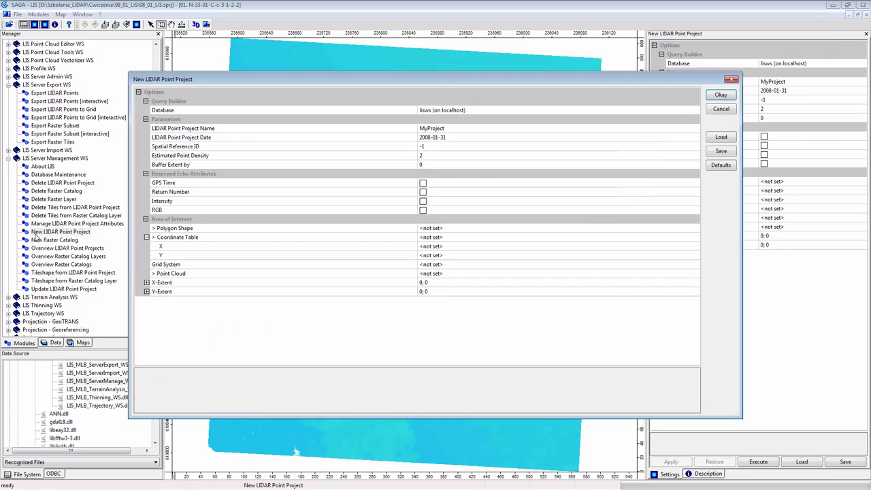
pyautogui.click(453, 128)
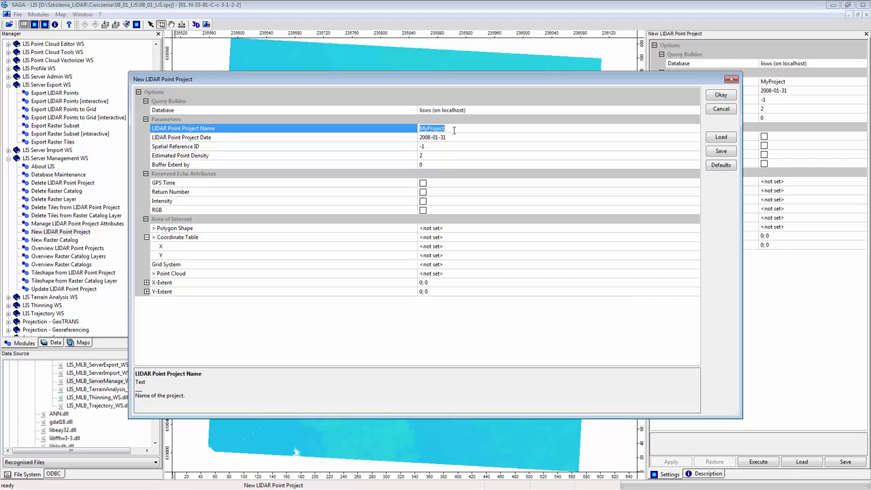
pyautogui.write('ISOK')
pyautogui.click(461, 138)
pyautogui.click(431, 139)
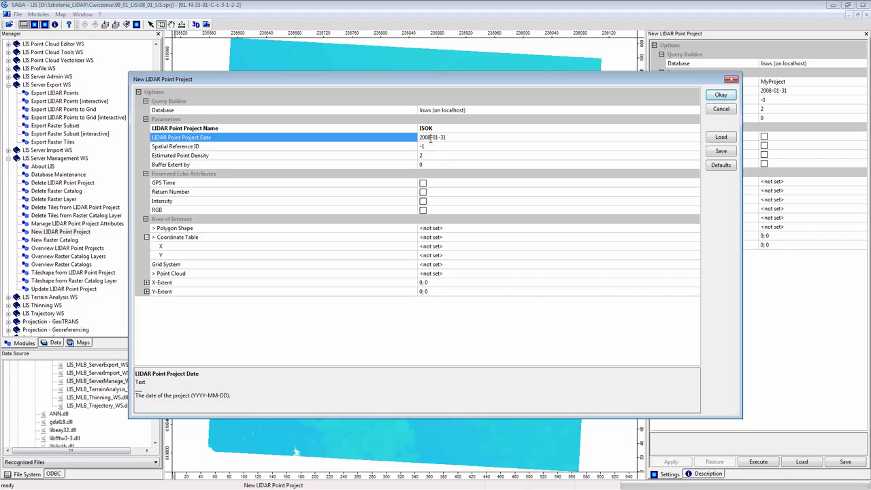
pyautogui.press('BackSpace')
pyautogui.press('BackSpace')
pyautogui.write('14')
pyautogui.doubleClick(436, 138)
pyautogui.write('12')
# - Enable the reserved echo attributes GPS Time, Return Number, Intensity and RGB for the new LIDAR point project
pyautogui.click(423, 183)
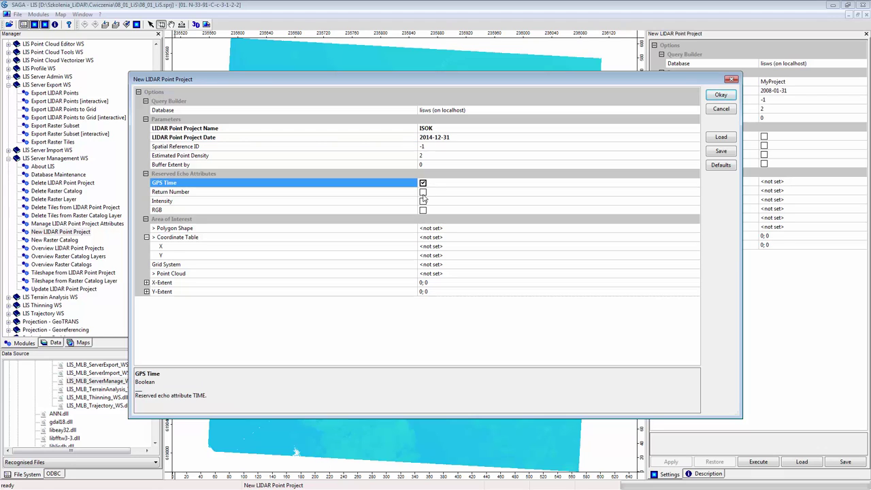
pyautogui.click(423, 193)
pyautogui.click(423, 201)
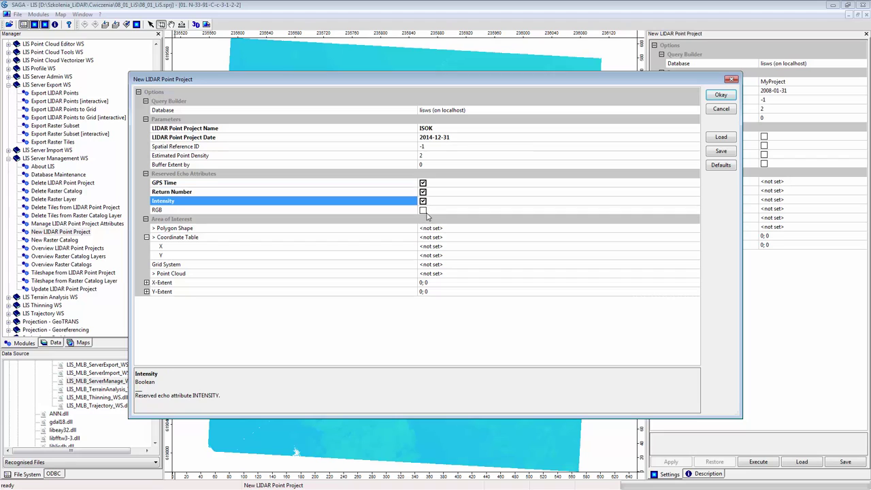
pyautogui.click(423, 211)
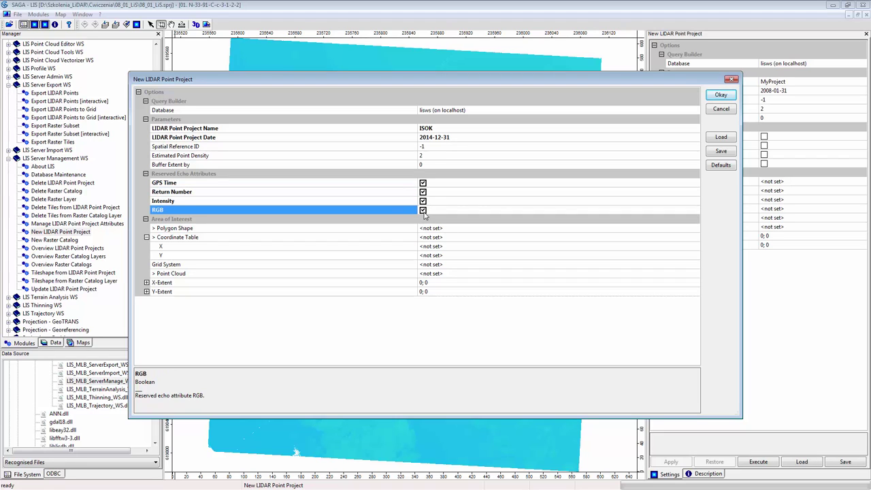
# - Use the N-33-91-C-c-3-1-2-2 layer as the polygon area of interest and accept the new LIDAR point project's parameters
pyautogui.click(454, 230)
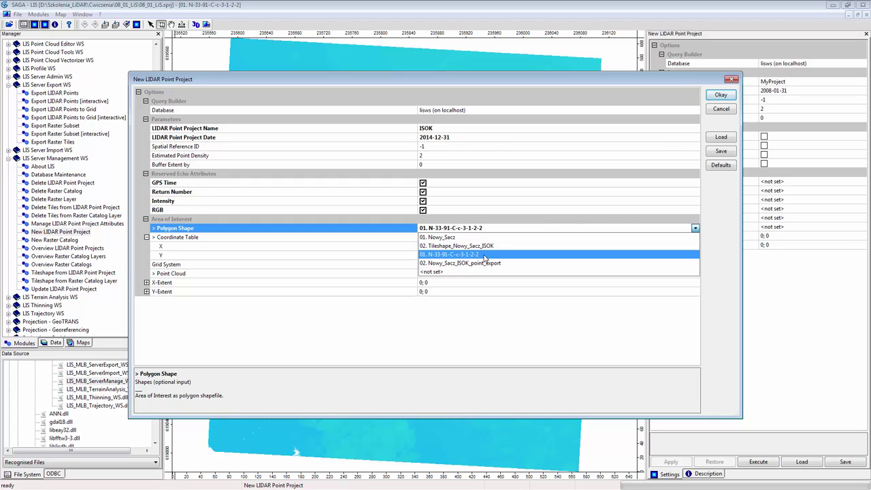
pyautogui.click(484, 254)
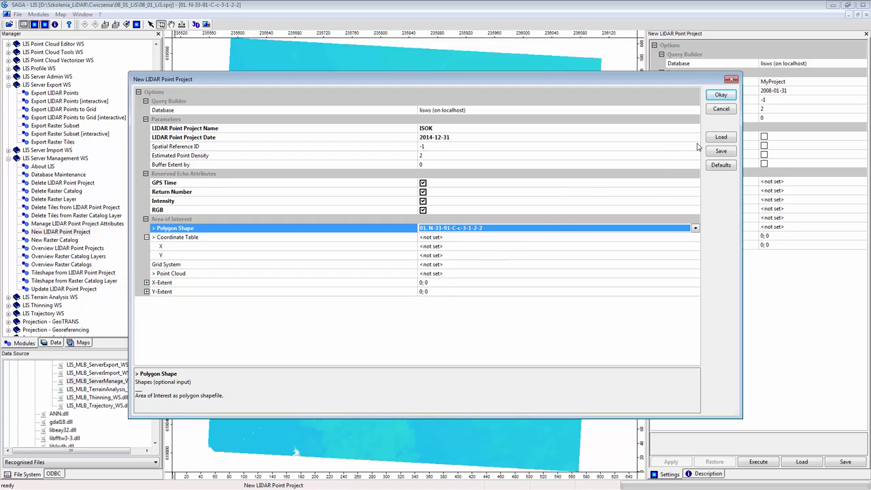
pyautogui.click(721, 95)
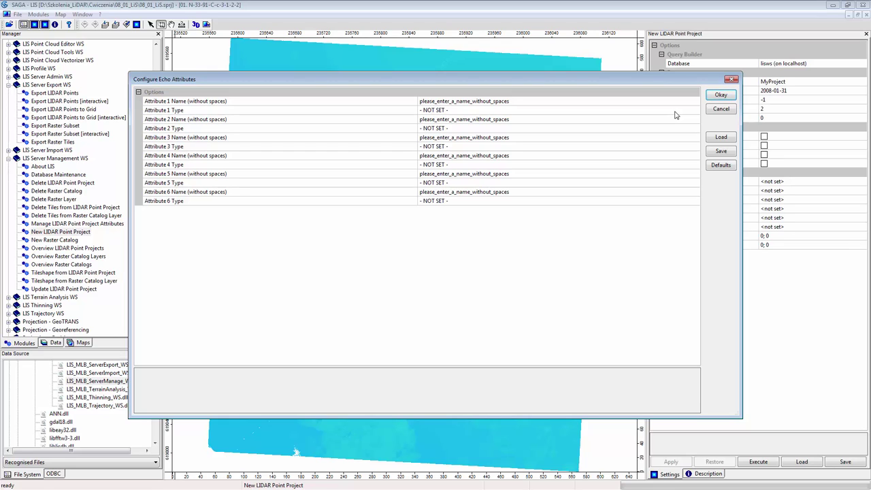
# - Define echo attribute 1 as id_class with type integer and create the LIDAR point project
pyautogui.click(630, 103)
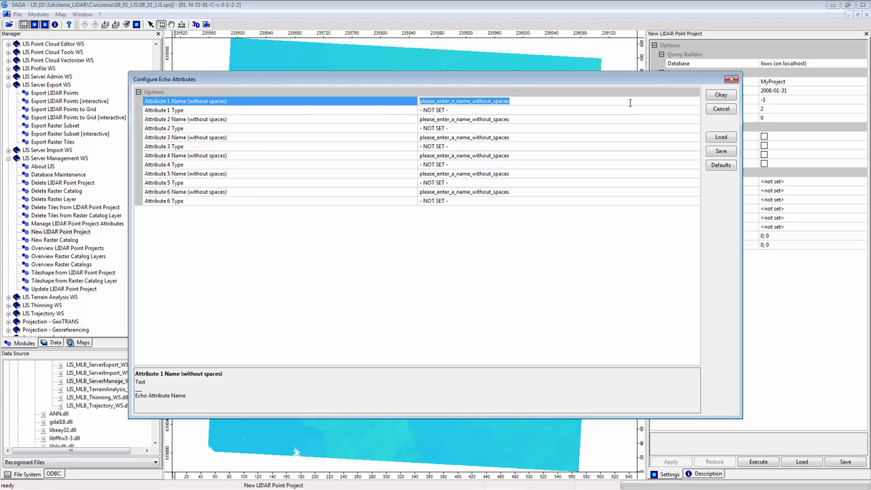
pyautogui.write('id_class')
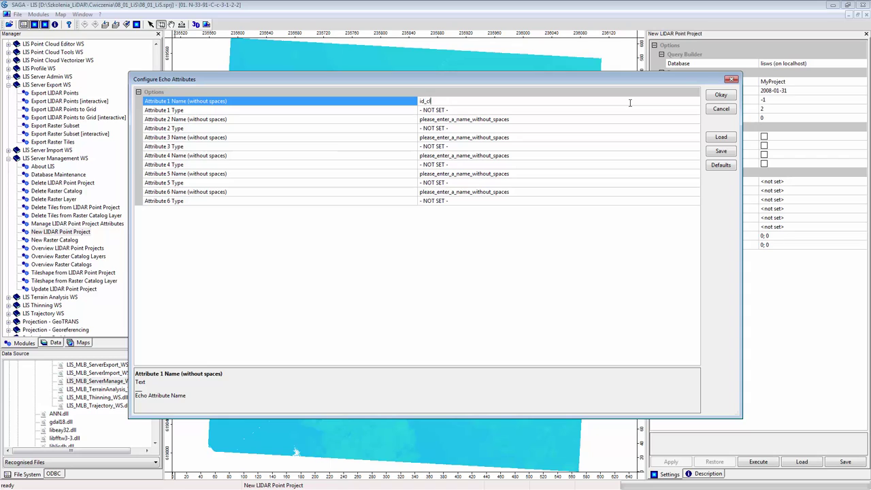
pyautogui.click(633, 111)
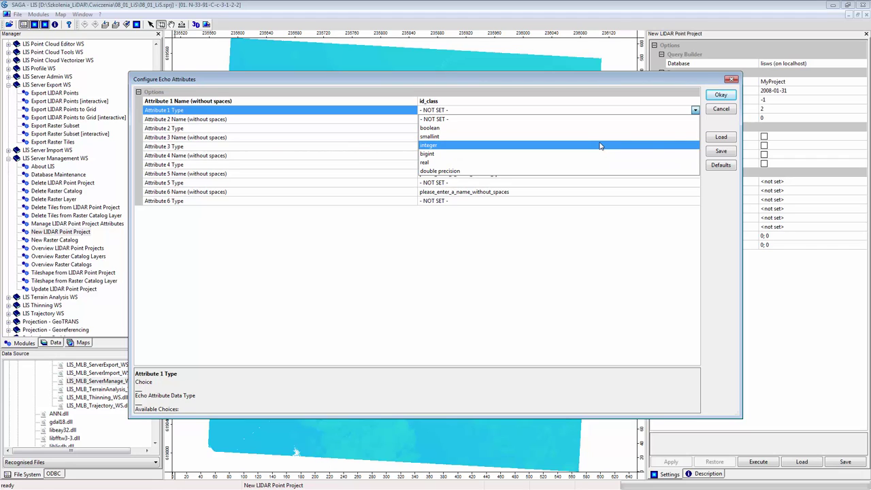
pyautogui.click(600, 146)
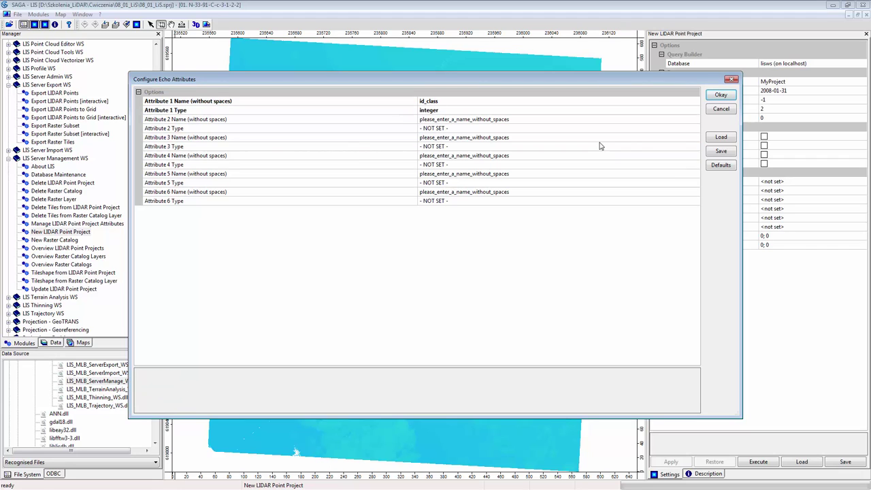
pyautogui.click(733, 96)
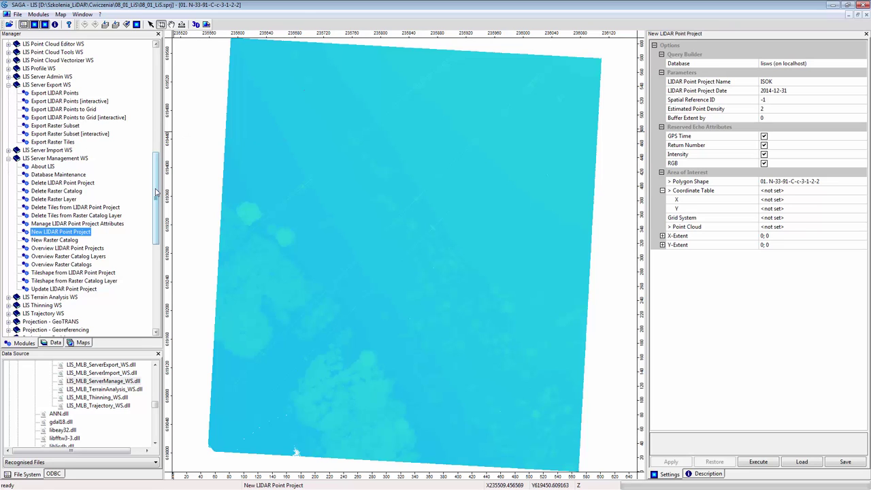
# - Start Import LIDAR Points from Point Cloud, update the project list and choose ISOK (2014-12-31) as the LIDAR point project
pyautogui.moveTo(156, 189); pyautogui.dragTo(154, 170)
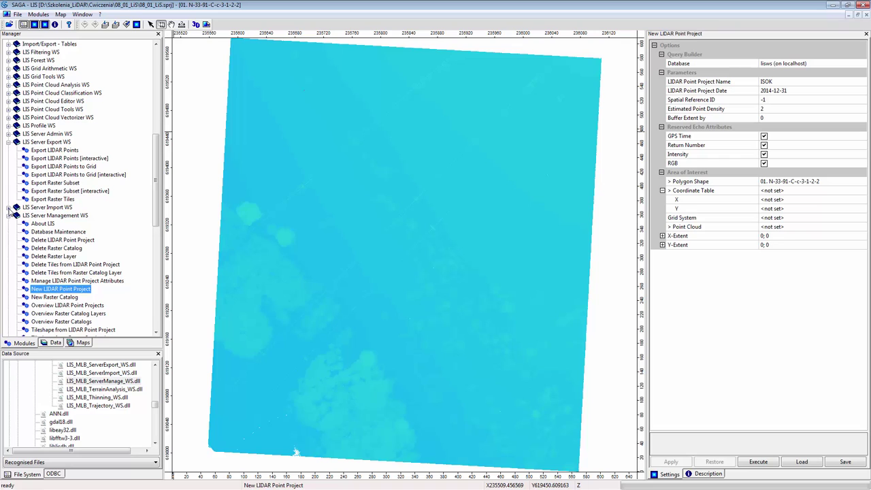
pyautogui.click(9, 208)
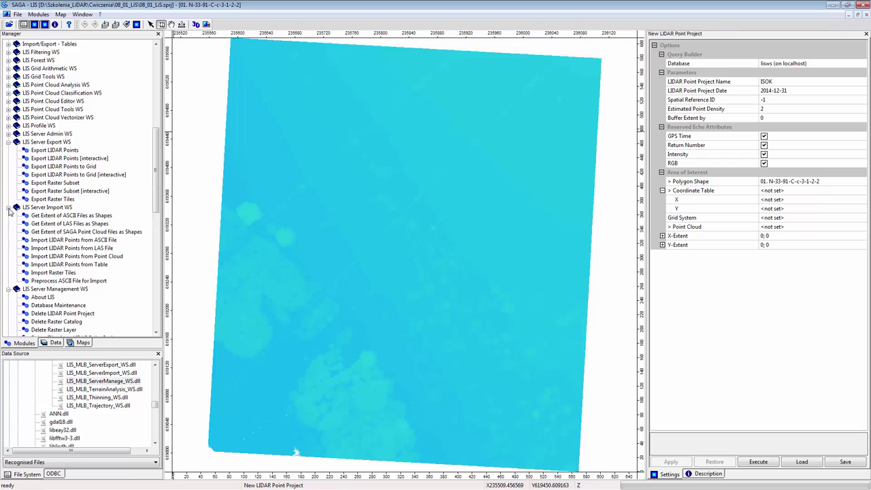
pyautogui.doubleClick(45, 258)
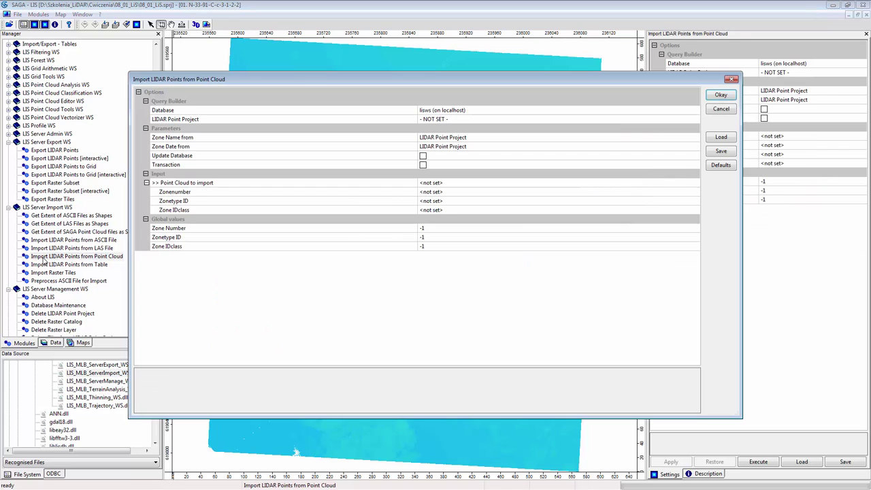
pyautogui.click(435, 119)
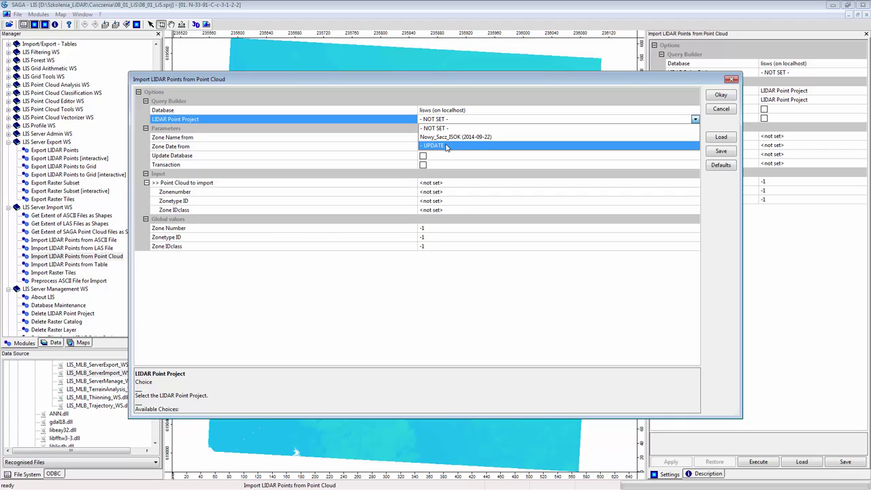
pyautogui.click(446, 146)
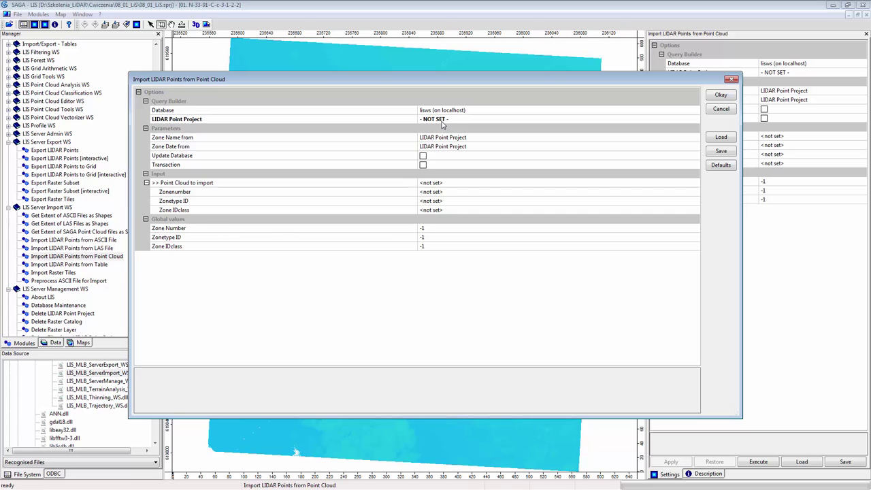
pyautogui.click(444, 123)
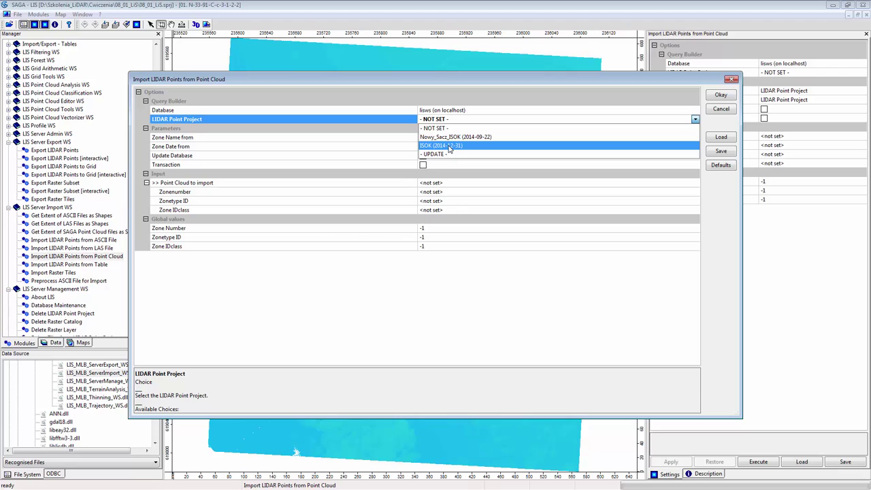
pyautogui.click(449, 146)
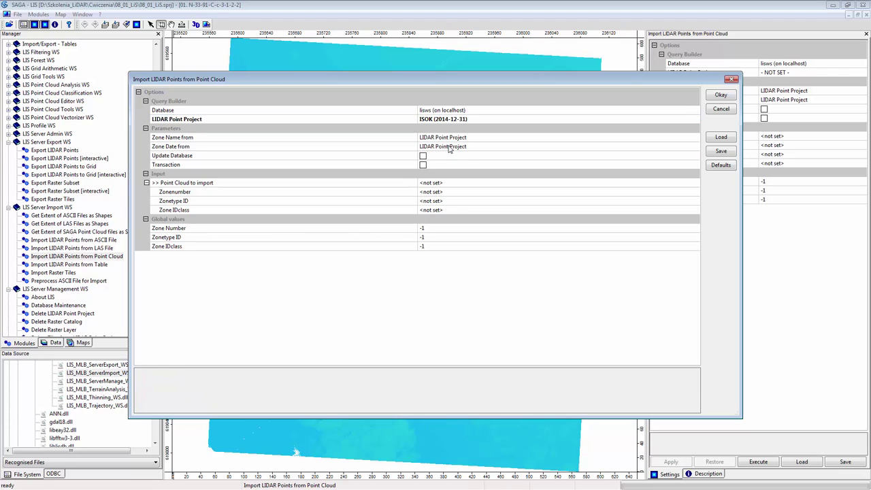
# - Choose N-33-91-C-c-3-1-2-2 as the point cloud to import and accept the import parameters
pyautogui.click(448, 183)
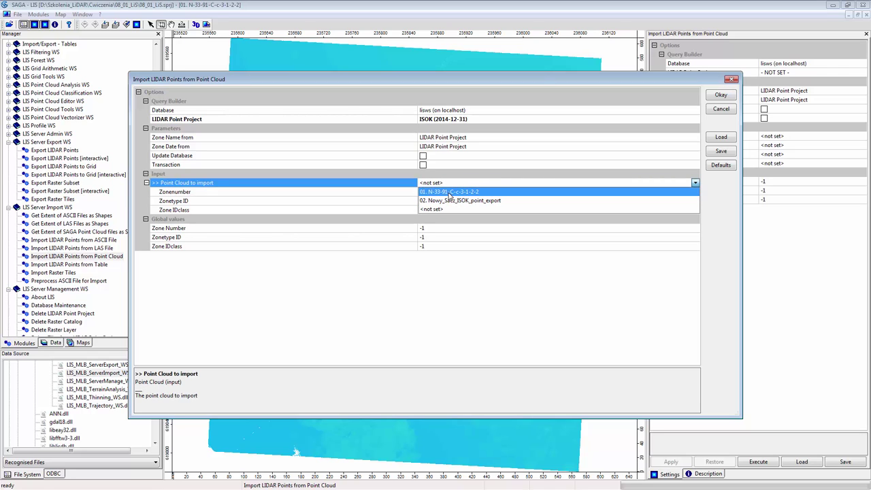
pyautogui.click(450, 192)
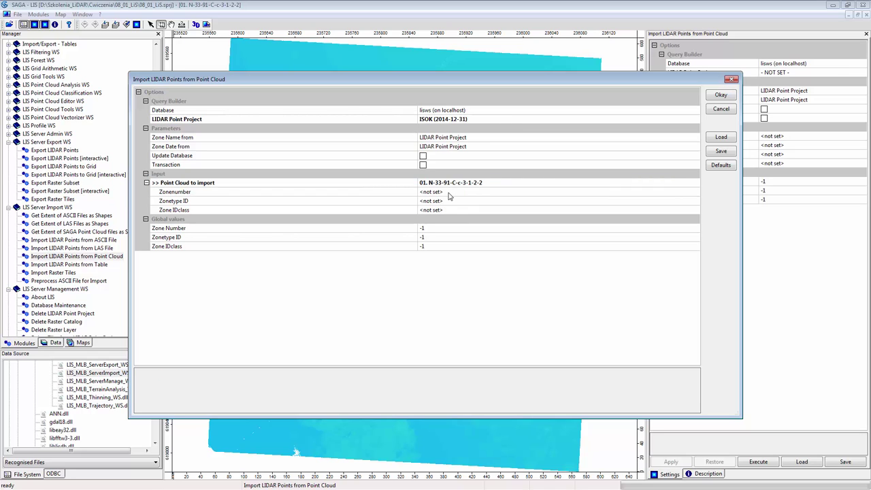
pyautogui.click(712, 97)
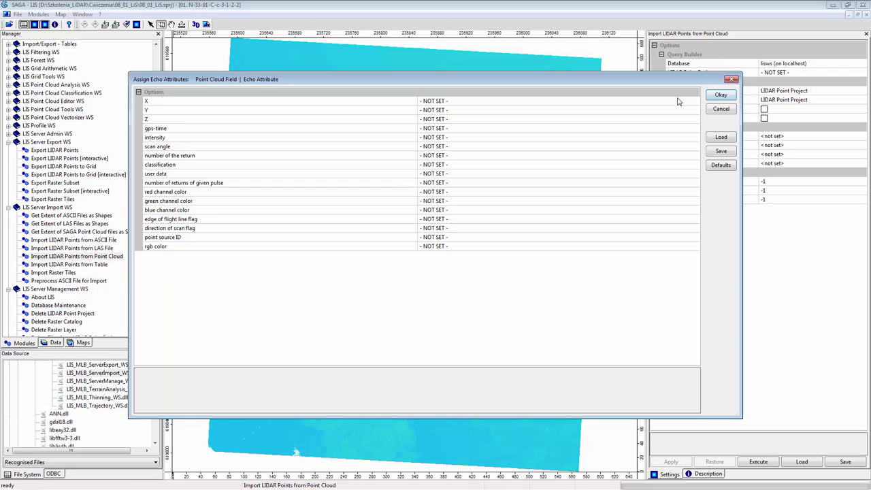
# - Assign the point cloud fields X, Y and Z to the echo attributes x, y and z
pyautogui.click(466, 105)
pyautogui.click(467, 106)
pyautogui.click(456, 117)
pyautogui.click(454, 110)
pyautogui.click(455, 109)
pyautogui.click(450, 126)
pyautogui.click(448, 119)
pyautogui.click(448, 120)
pyautogui.click(445, 156)
# - Assign the gps-time field to echotime and the intensity field to the intensity echo attribute
pyautogui.click(441, 129)
pyautogui.click(442, 129)
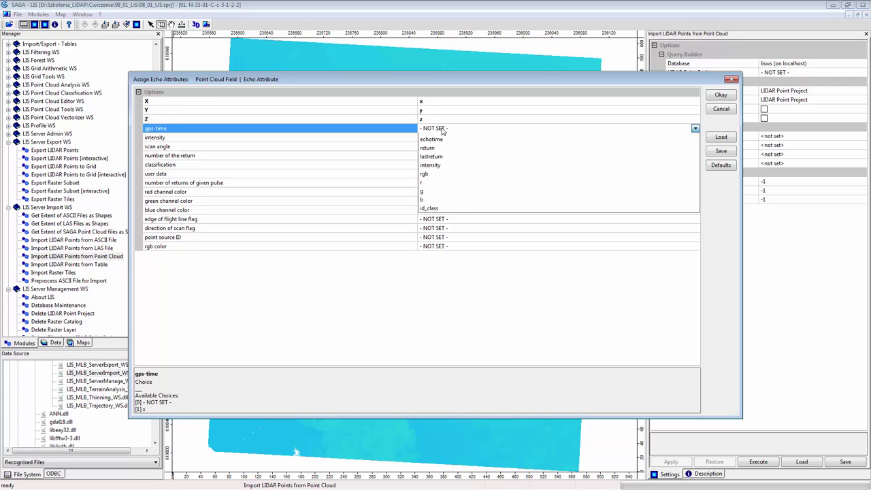
pyautogui.click(446, 170)
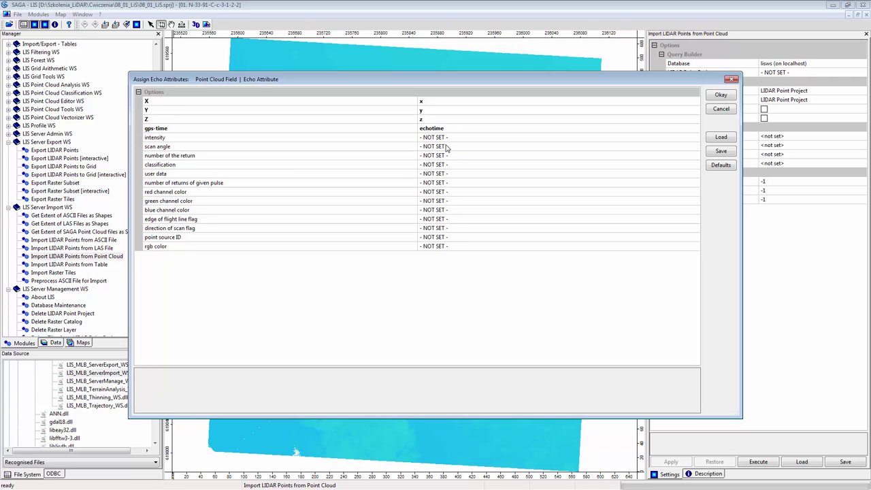
pyautogui.click(446, 139)
pyautogui.click(445, 139)
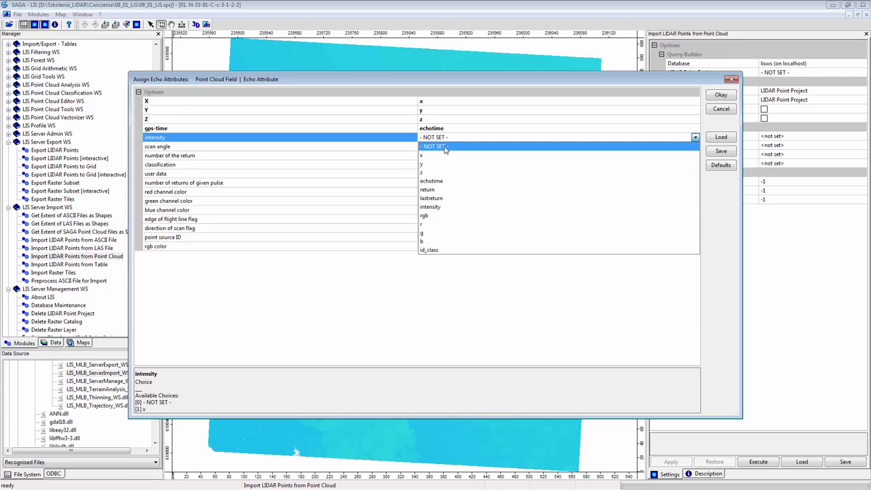
pyautogui.click(444, 206)
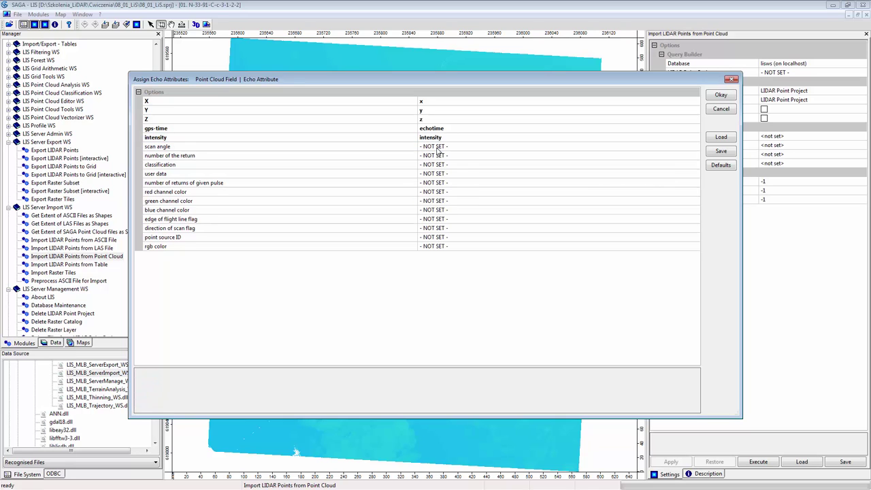
# - Assign the number of the return field to return and the classification field to id_class
pyautogui.click(439, 156)
pyautogui.click(439, 156)
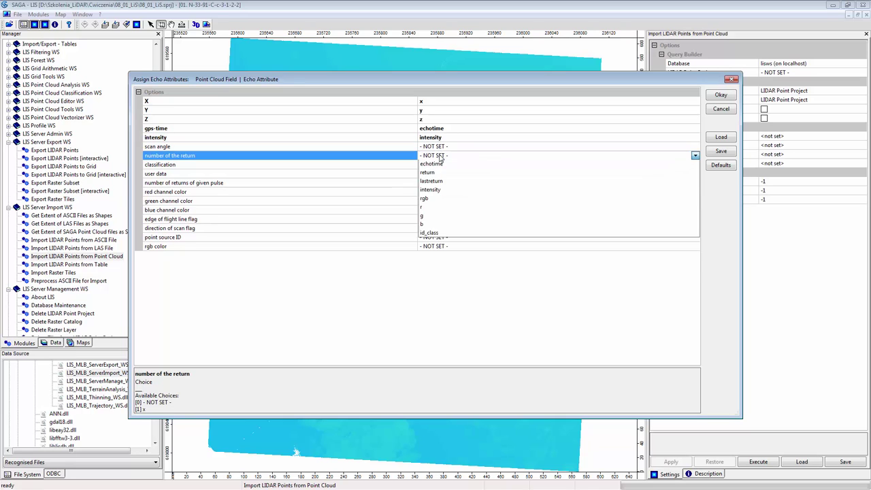
pyautogui.click(441, 207)
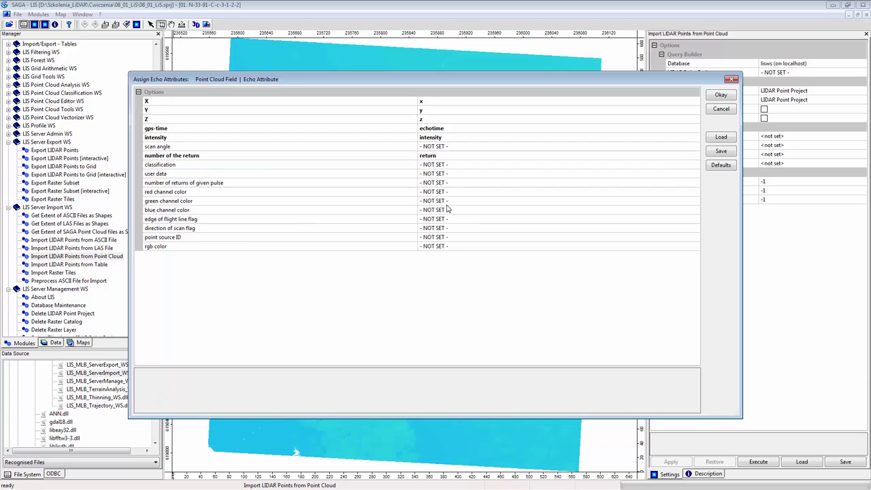
pyautogui.click(441, 165)
pyautogui.click(441, 165)
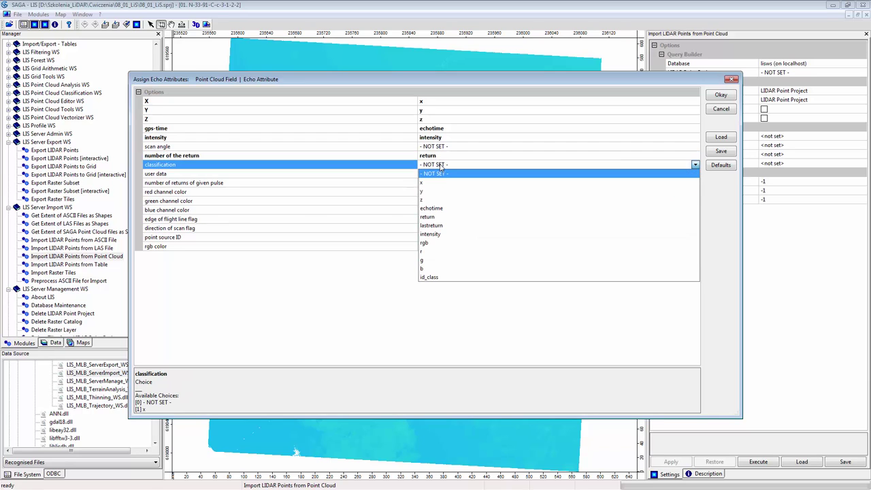
pyautogui.click(441, 277)
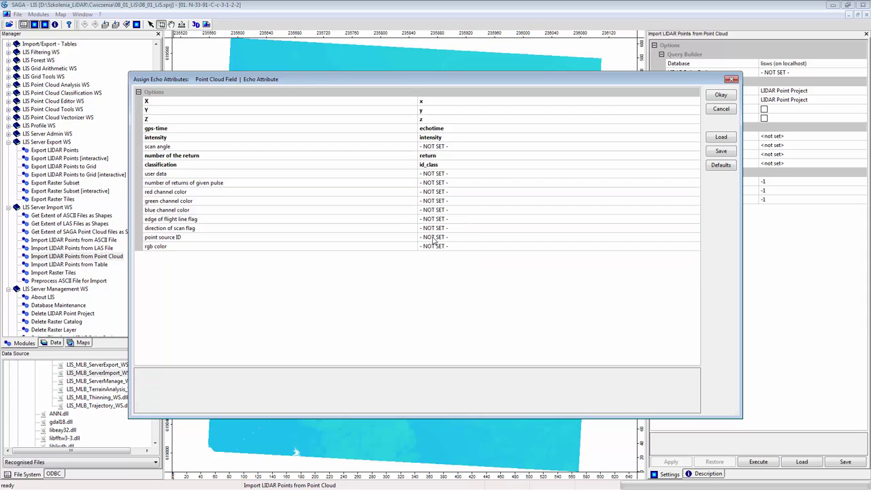
# - Assign the red, green and blue channel color fields to the echo attributes r, g and b
pyautogui.click(437, 193)
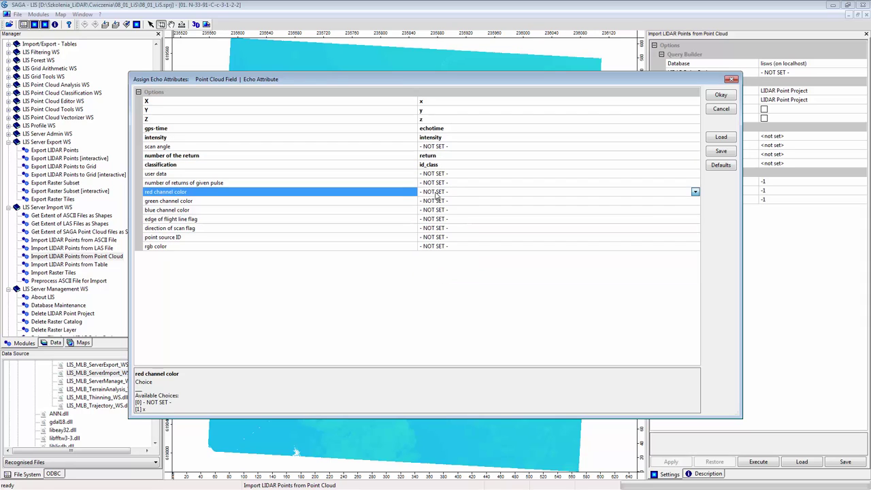
pyautogui.click(436, 192)
pyautogui.click(436, 271)
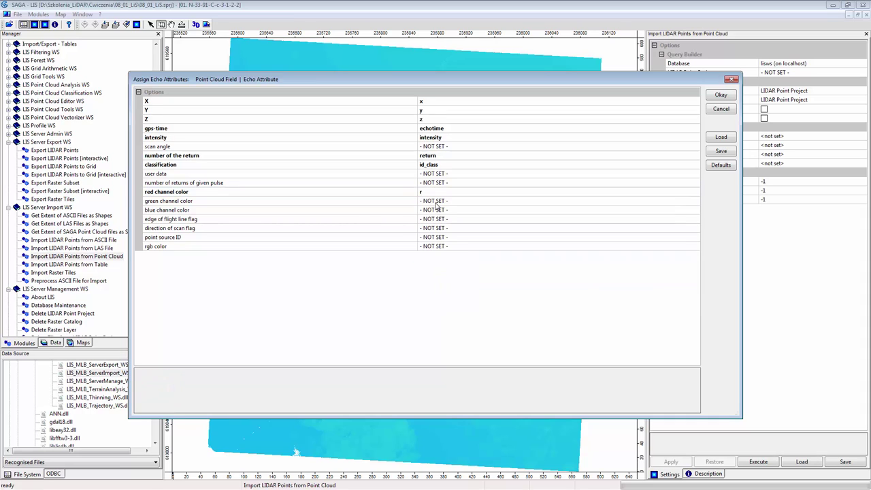
pyautogui.click(436, 201)
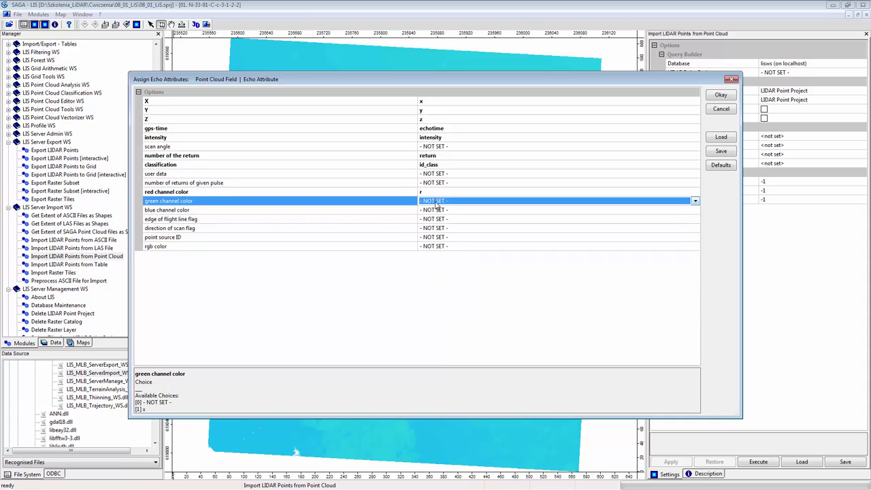
pyautogui.click(436, 201)
pyautogui.click(437, 294)
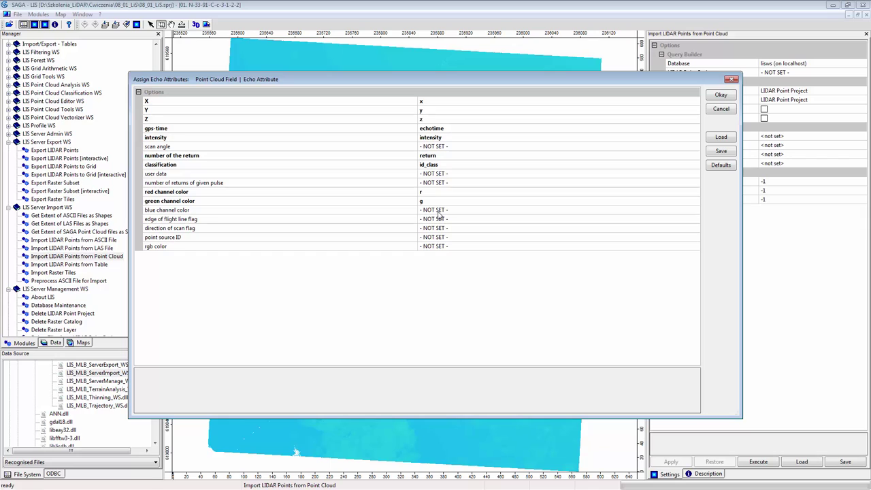
pyautogui.click(441, 213)
pyautogui.click(441, 213)
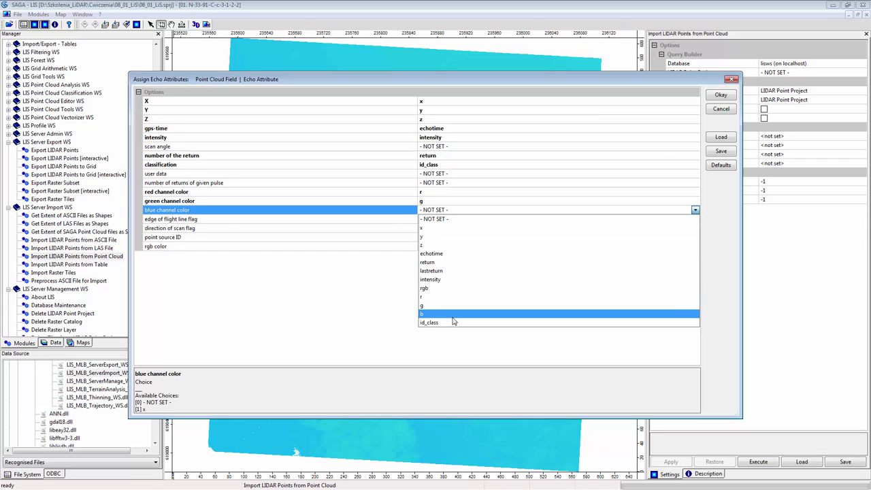
pyautogui.click(454, 320)
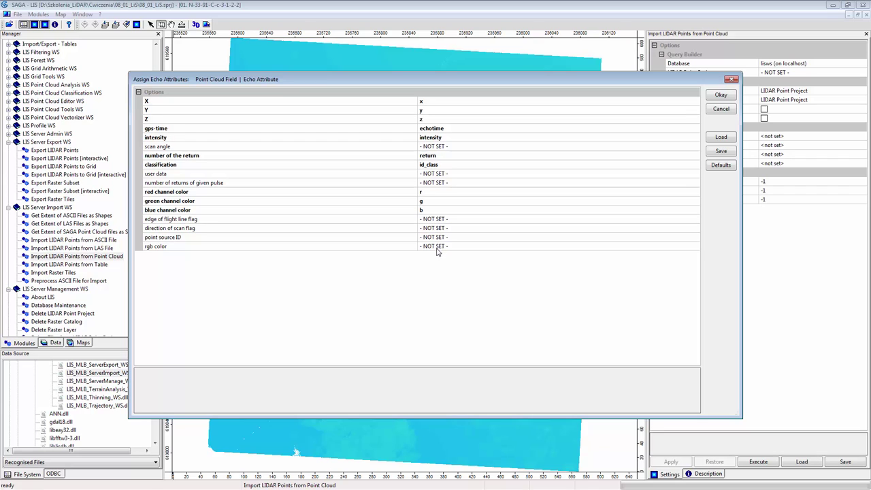
# - Assign the rgb color field to rgb and run the import, accepting the default value for lastreturn
pyautogui.click(437, 248)
pyautogui.click(437, 249)
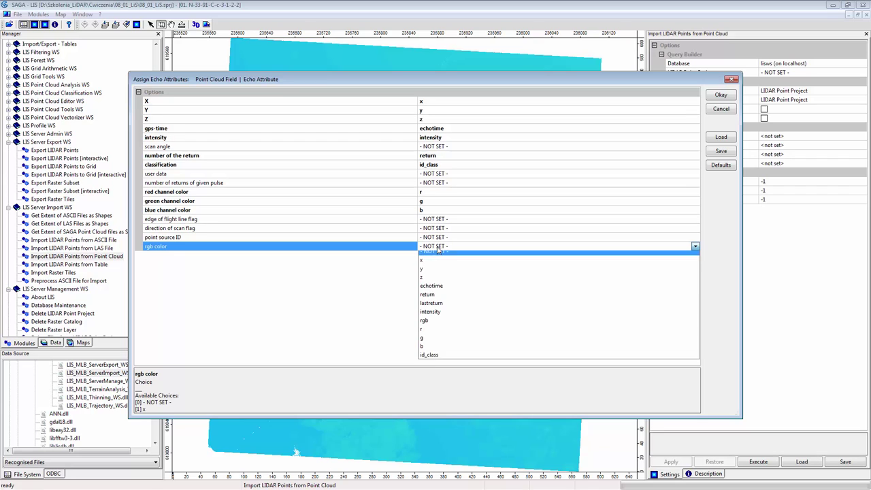
pyautogui.click(452, 326)
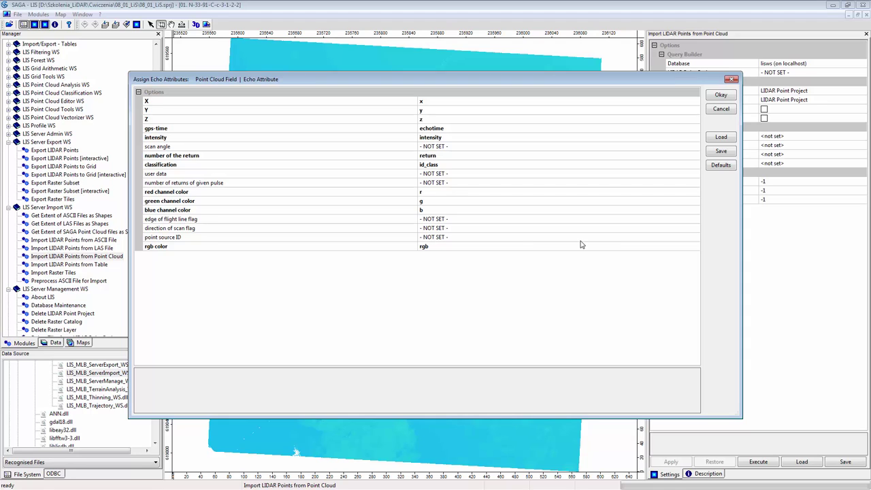
pyautogui.click(723, 98)
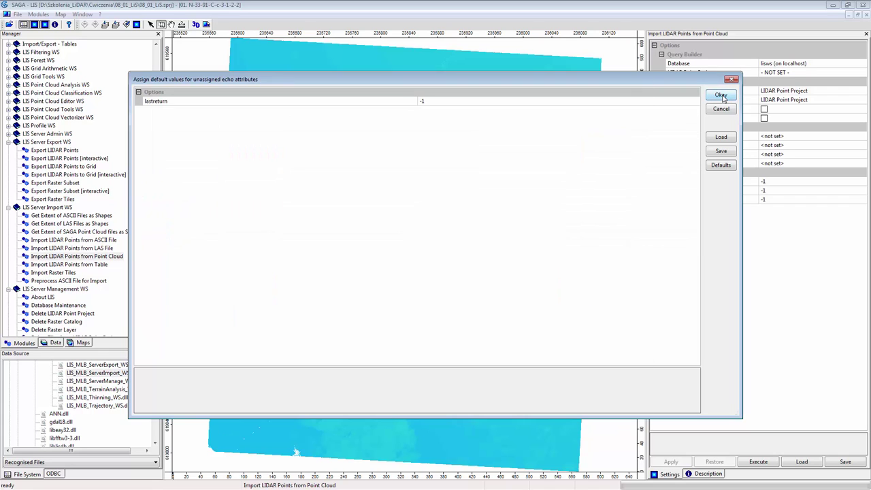
pyautogui.click(724, 98)
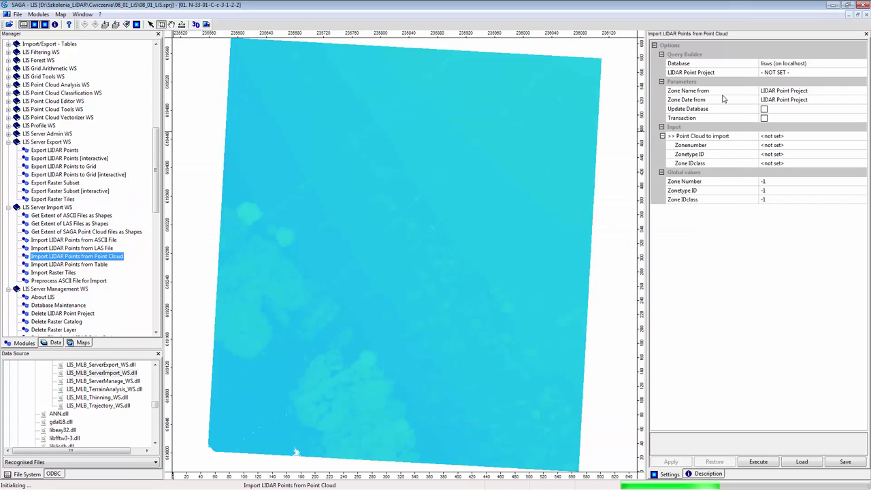